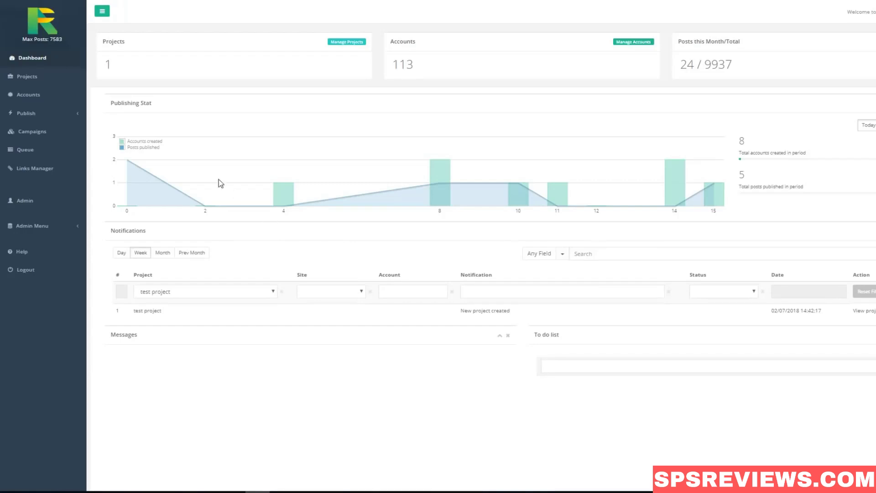
click(28, 79)
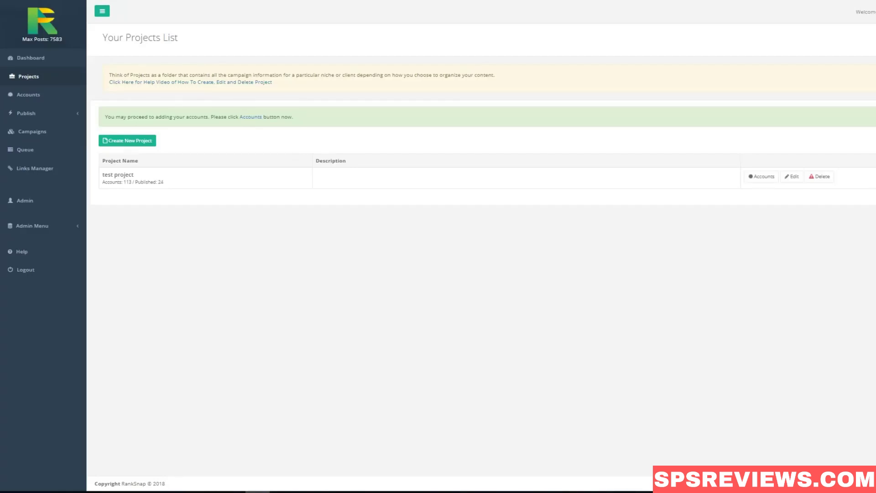
click(135, 144)
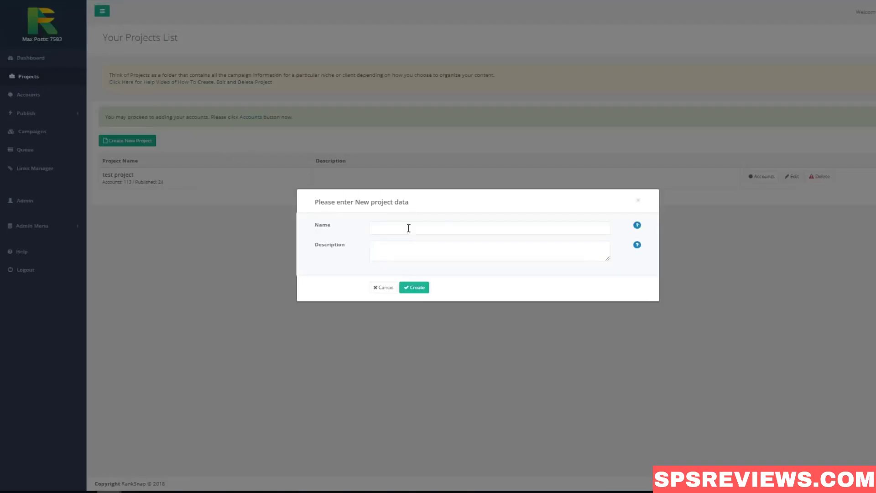
click(409, 229)
text(Reputation Management https://www.carveconsulting.com)
click(414, 287)
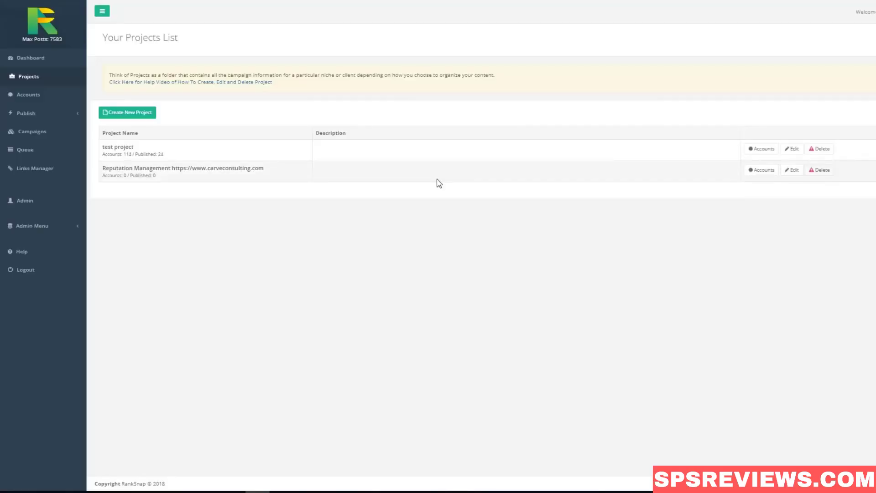
Step: Start a new campaign on the Campaigns page for the Reputation Management project
click(44, 137)
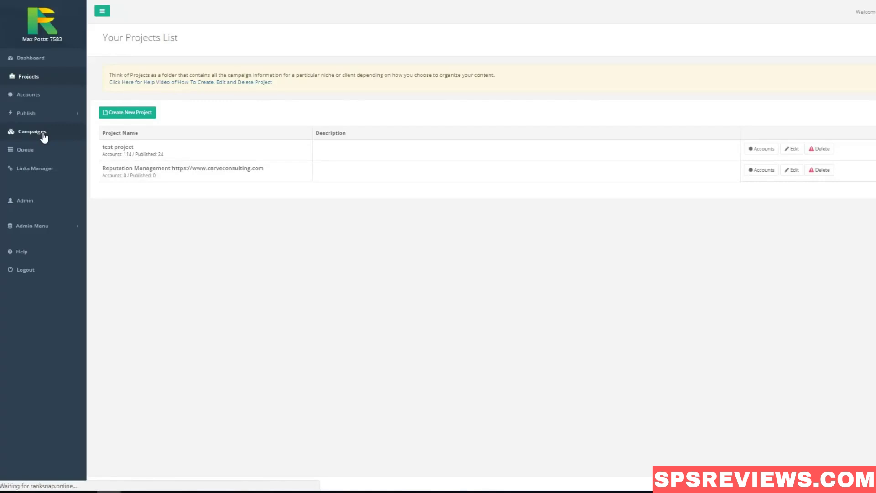
click(225, 112)
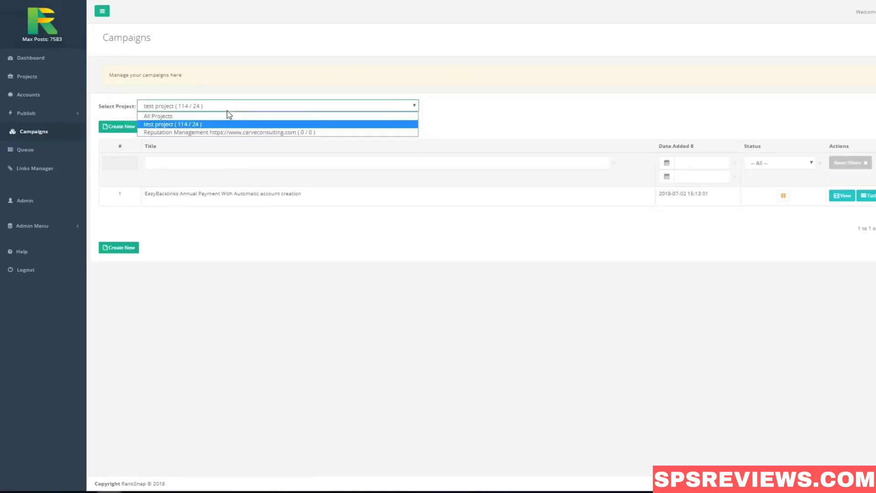
click(218, 134)
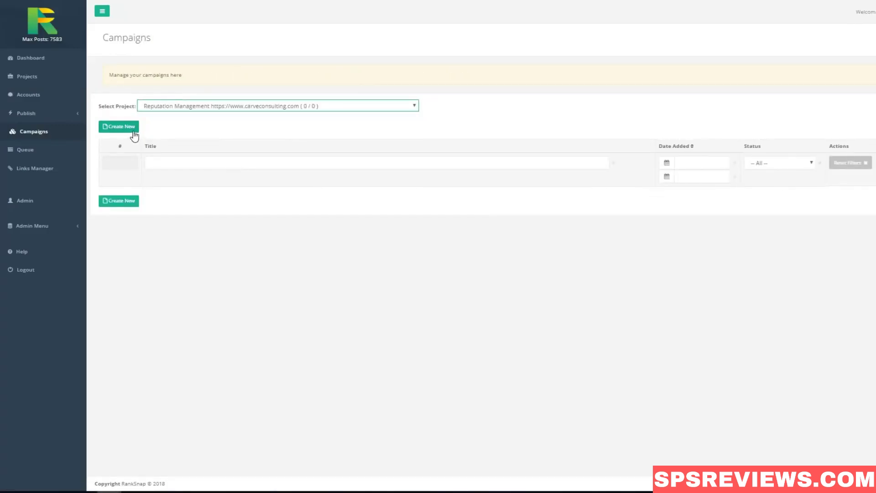
click(133, 132)
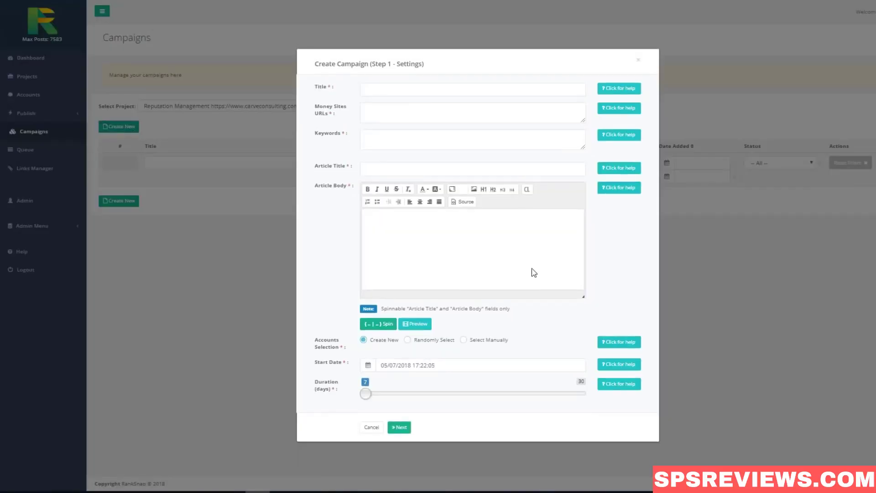
Step: Fill in the campaign title, the carveconsulting.com money site URL and the keyword list
click(402, 88)
text(1. Reputation Management https://www.carveconsulting.com)
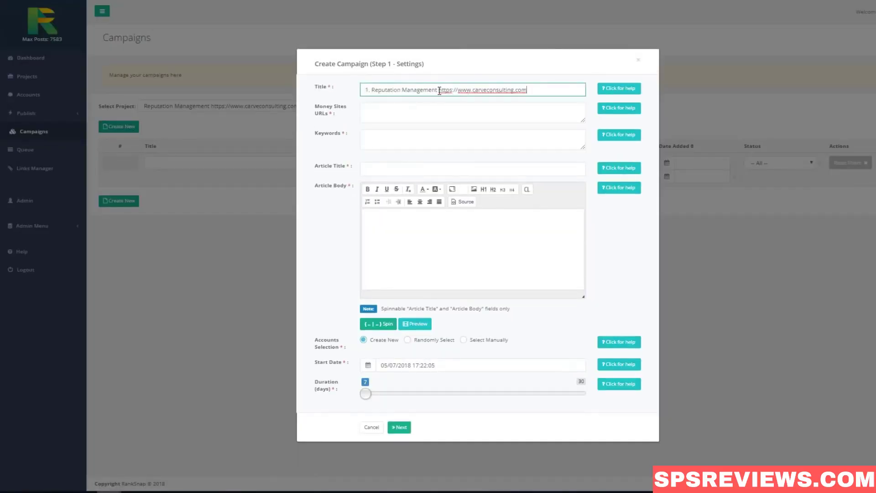
drag(439, 90, 525, 91)
key(ctrl+c)
click(462, 111)
key(ctrl+v)
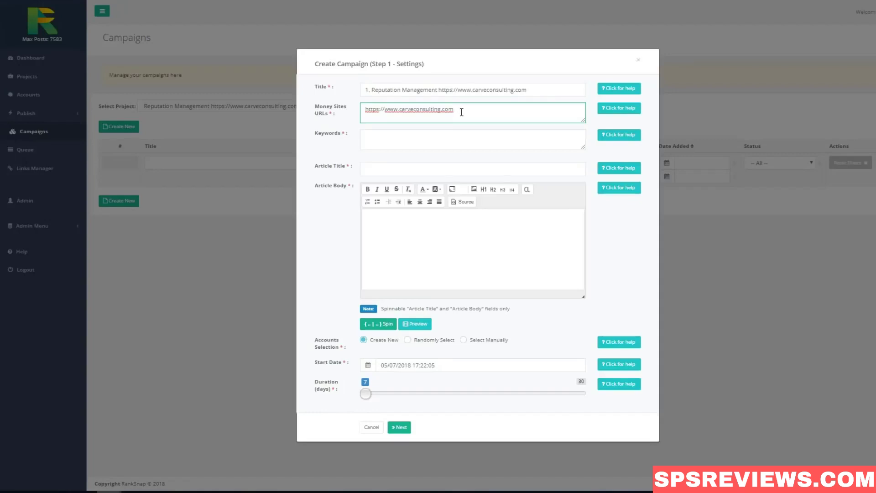
click(405, 134)
key(ctrl+v)
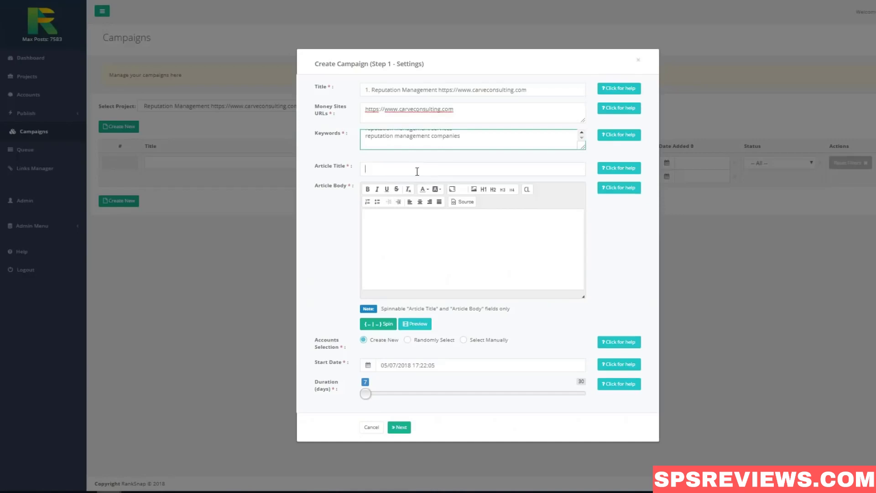
Step: Paste the spintax headline into Article Title and the spintax article into the body
click(417, 172)
key(ctrl+v)
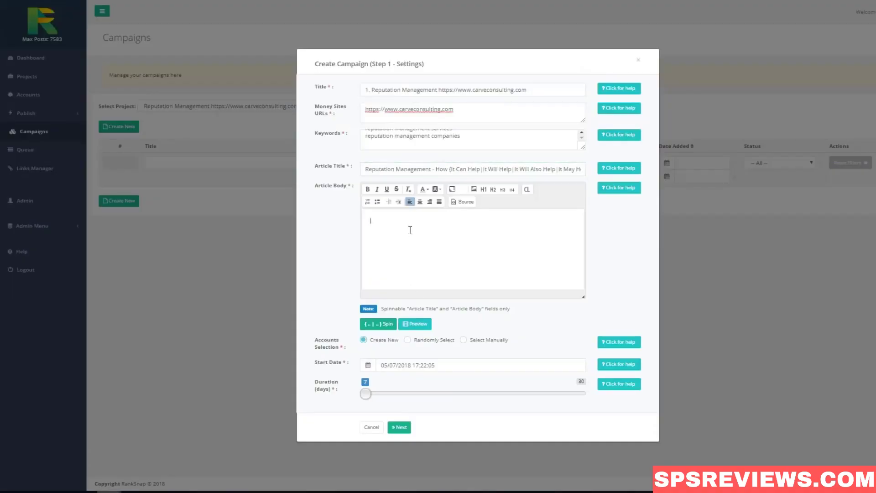
key(ctrl+v)
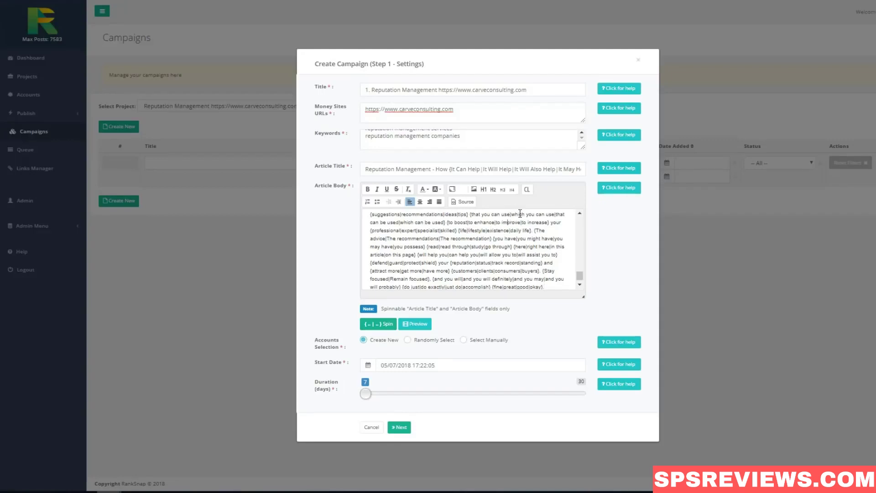
Step: Find 'reputation management' in the article body and make two matches campaign links
key(ctrl+f)
text(reputation management)
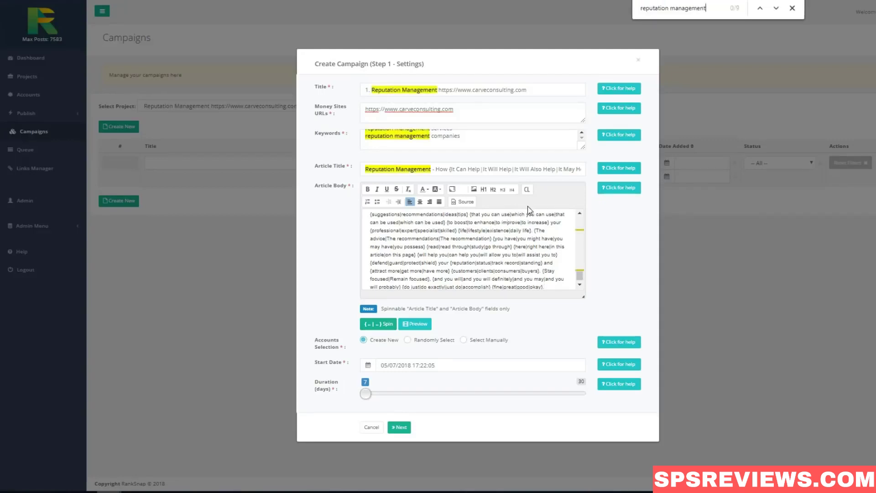
click(776, 9)
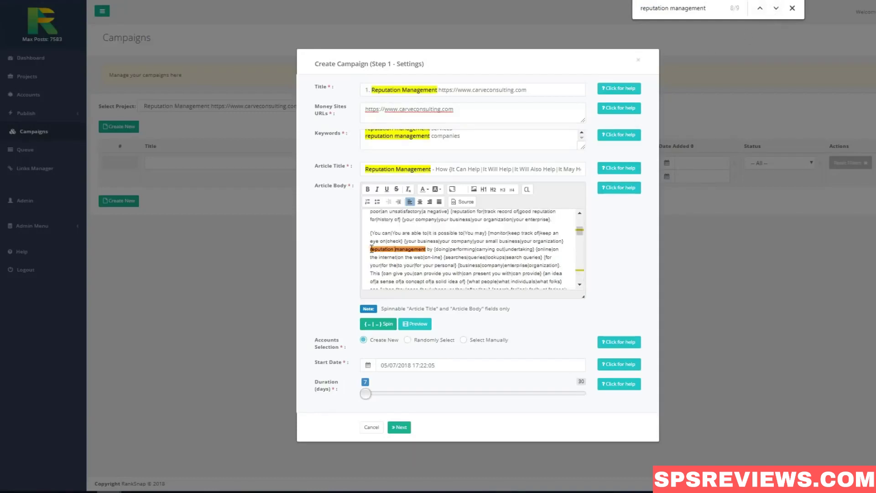
drag(381, 251, 430, 250)
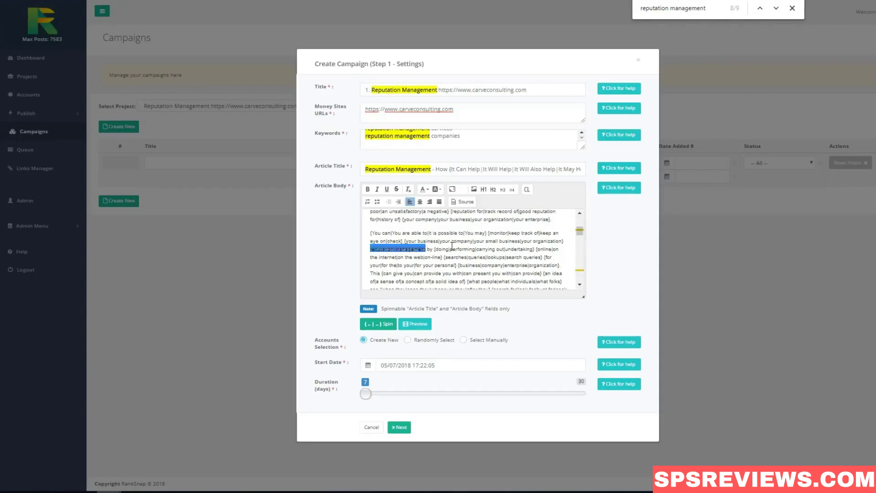
click(529, 192)
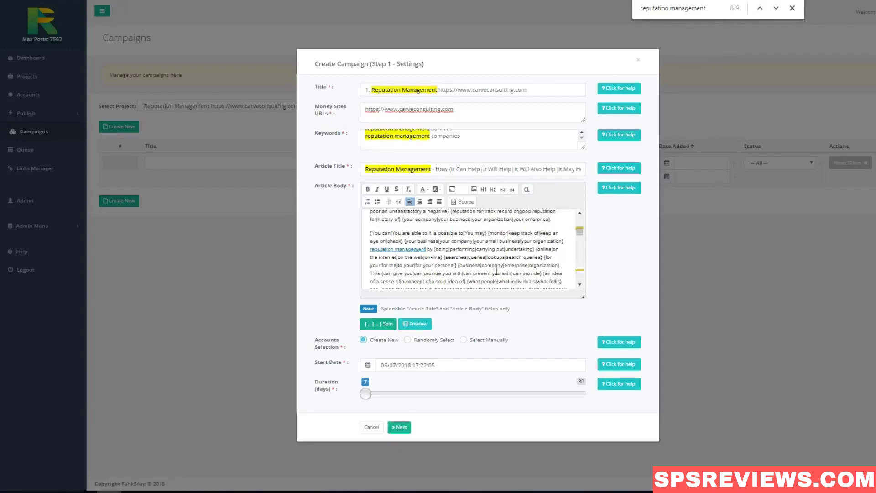
click(775, 9)
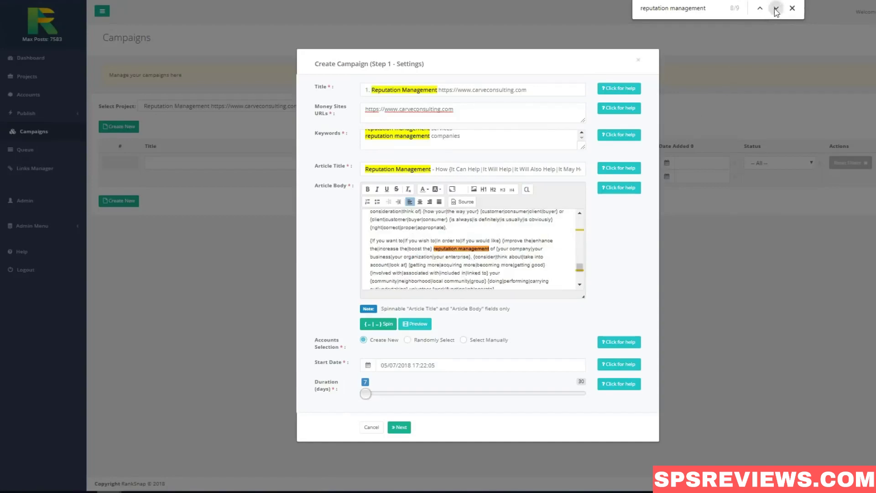
drag(435, 245, 490, 248)
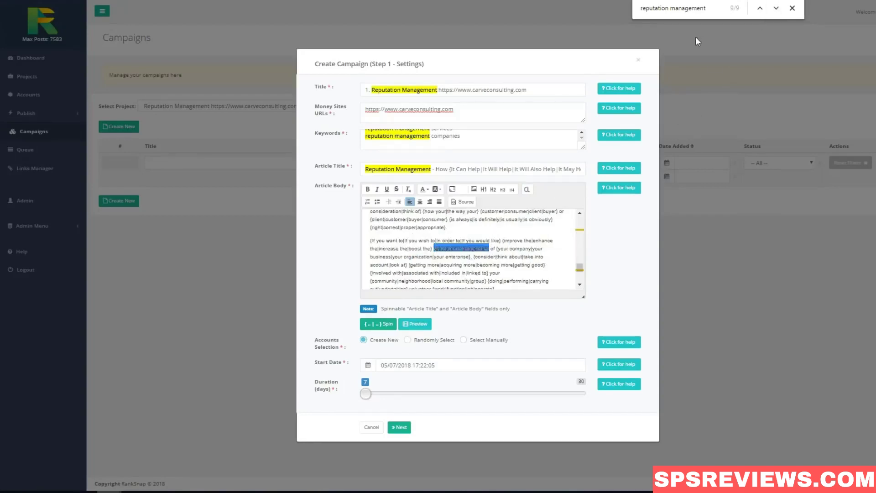
click(528, 191)
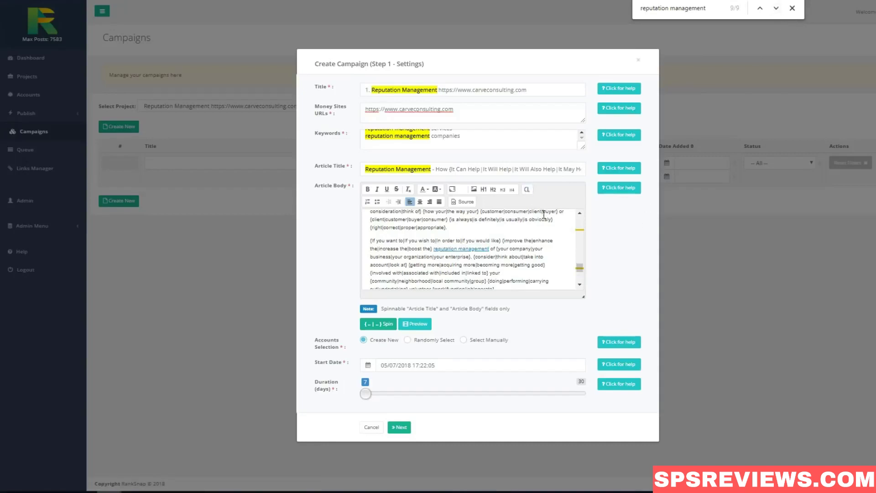
Step: Preview the article, re-spin it twice with Refresh, and close the preview
click(418, 324)
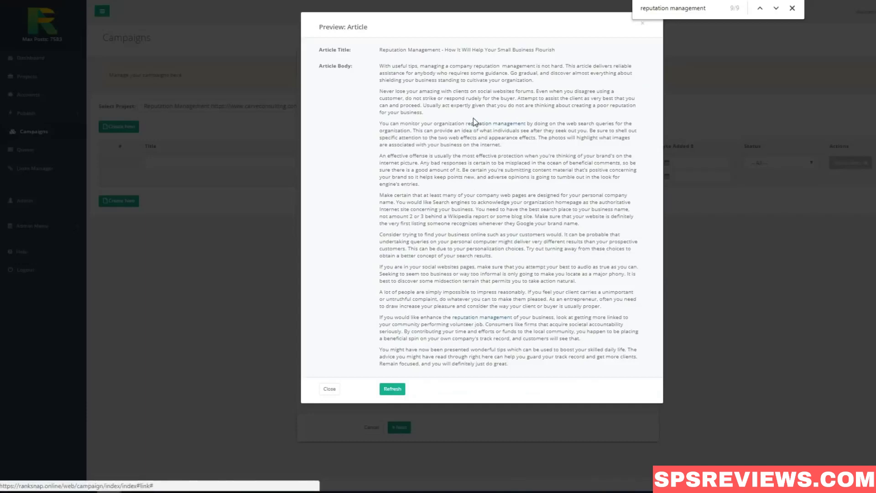
click(396, 389)
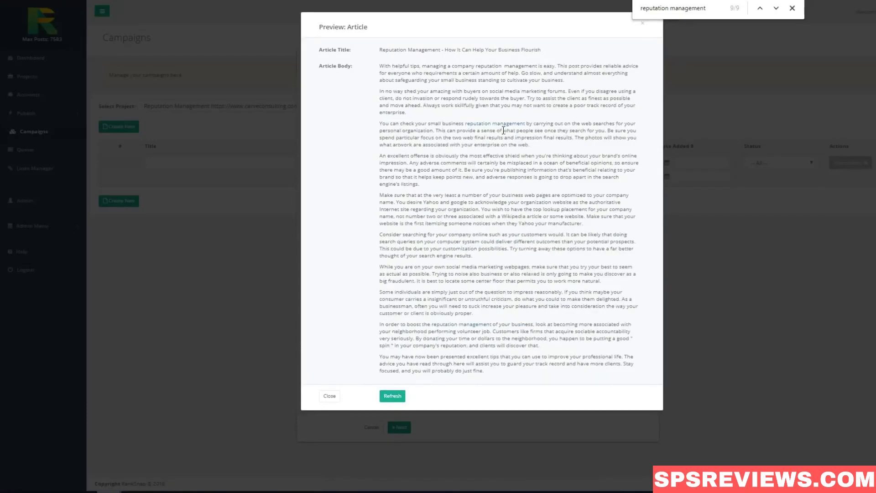
click(391, 396)
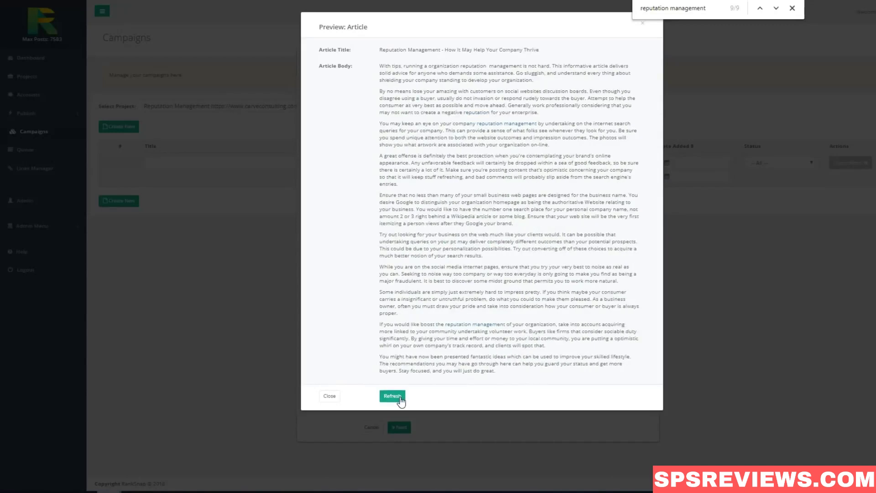
click(331, 396)
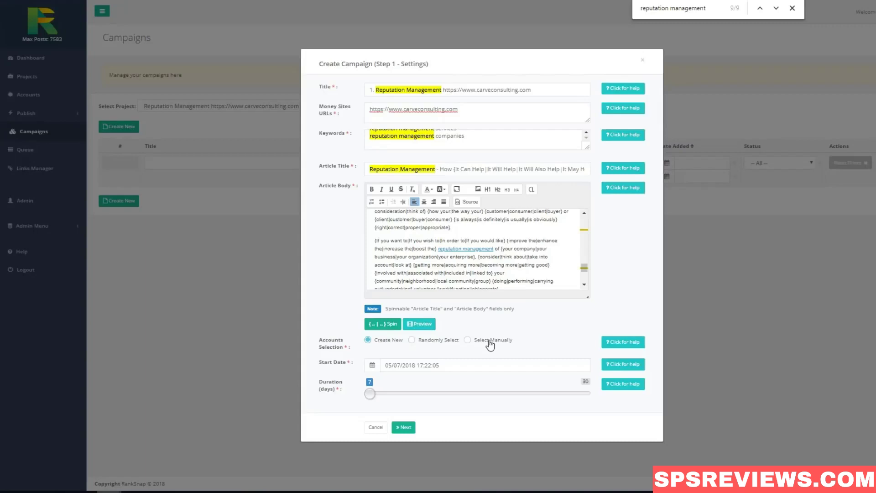
Step: Set the start date to 06/07/2018 and a 14-day duration, then advance to Structure
click(417, 365)
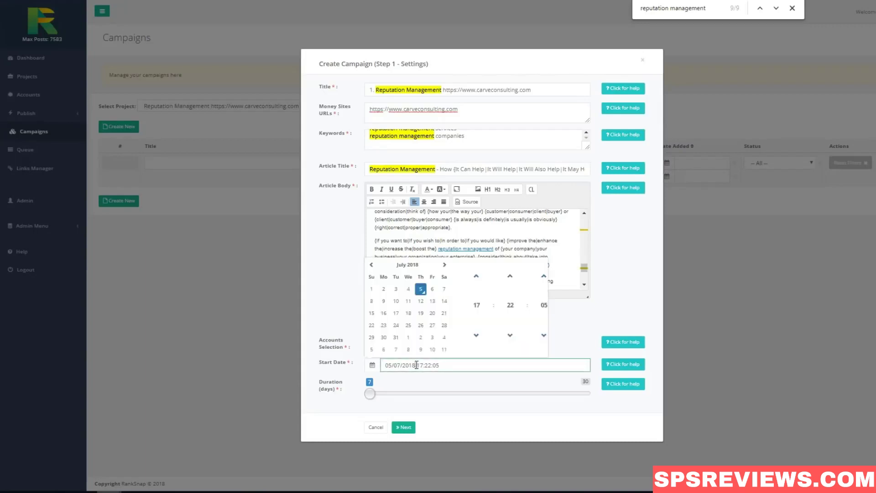
click(432, 289)
drag(370, 394, 438, 404)
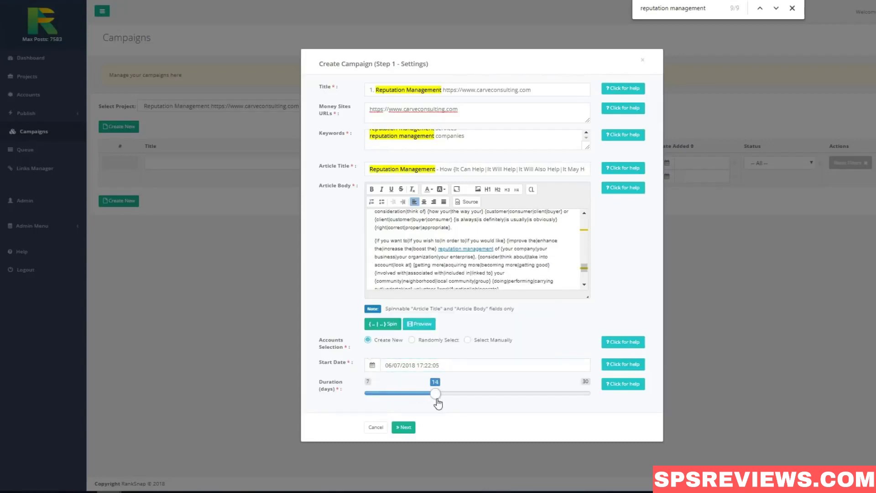
click(406, 428)
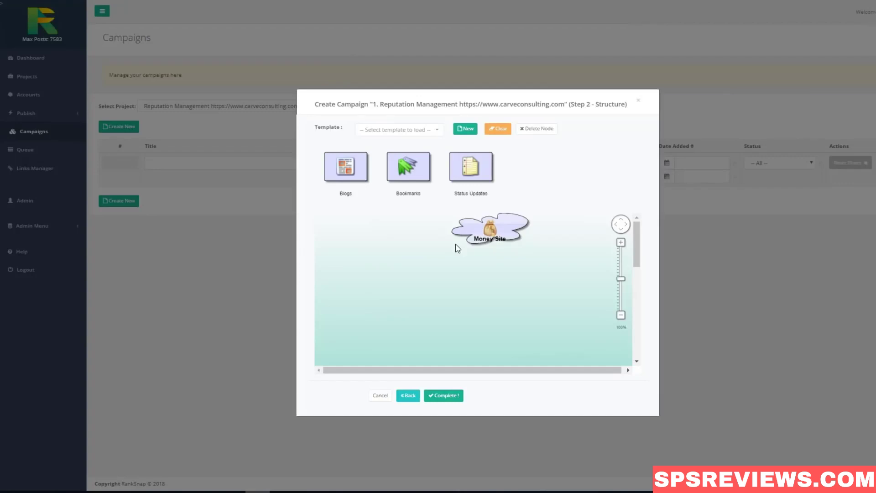
Step: Load the 'a) 2 Tier Campaign' template and clear the tree down to the Money Site
click(416, 131)
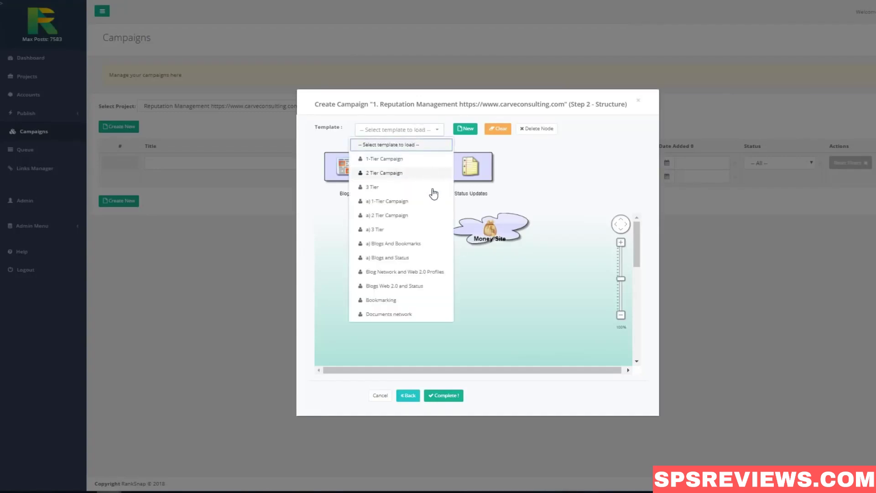
click(425, 217)
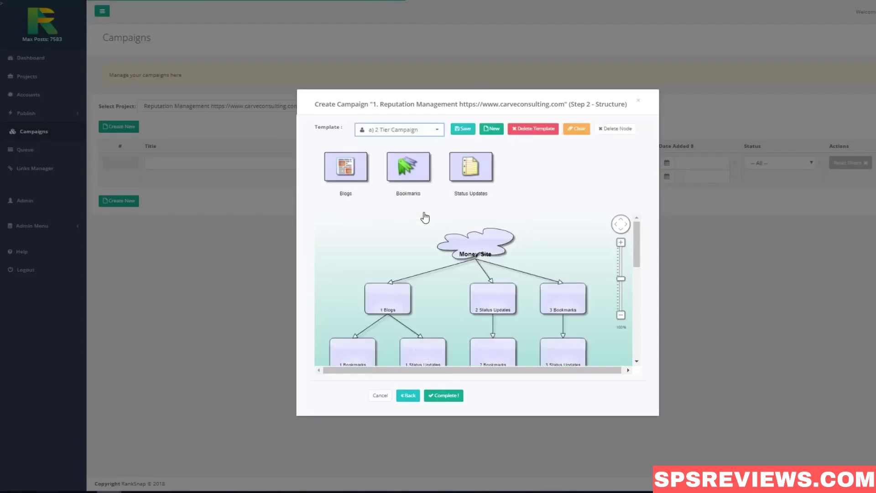
scroll(636, 273, down, 1)
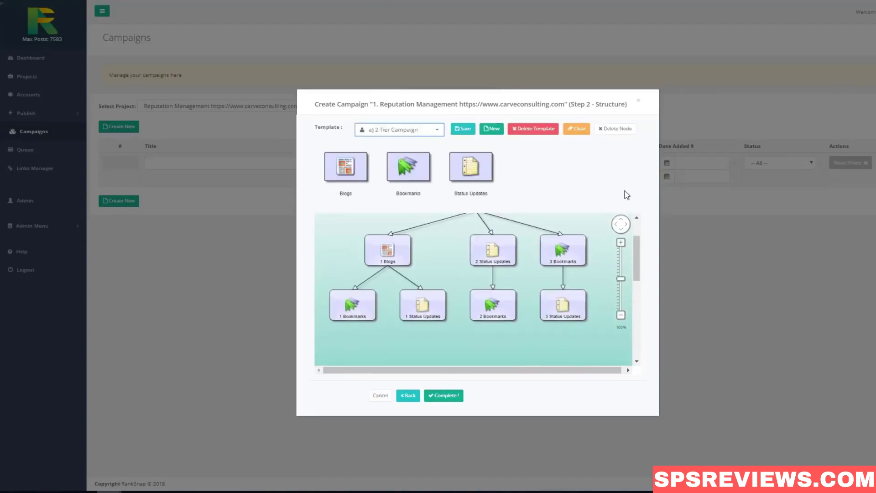
click(578, 131)
drag(637, 255, 642, 228)
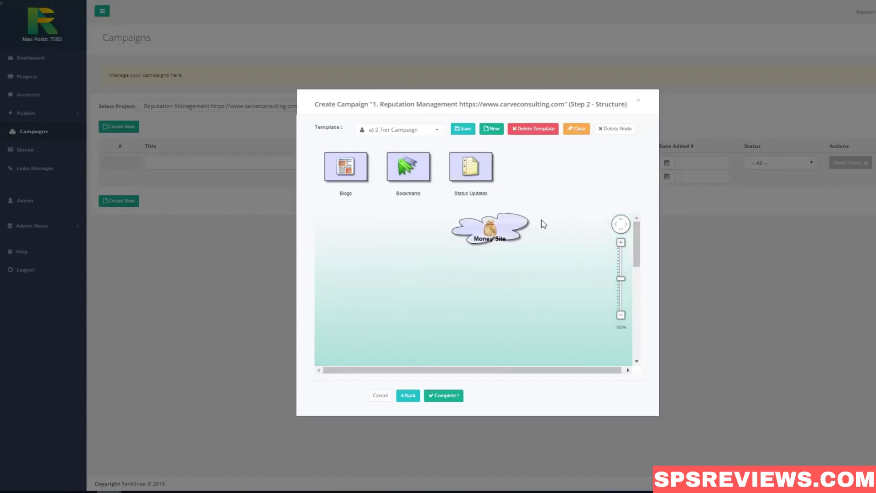
Step: Add two Blogs and a Status Updates under Money Site, with Bookmarks under each Blogs
click(360, 171)
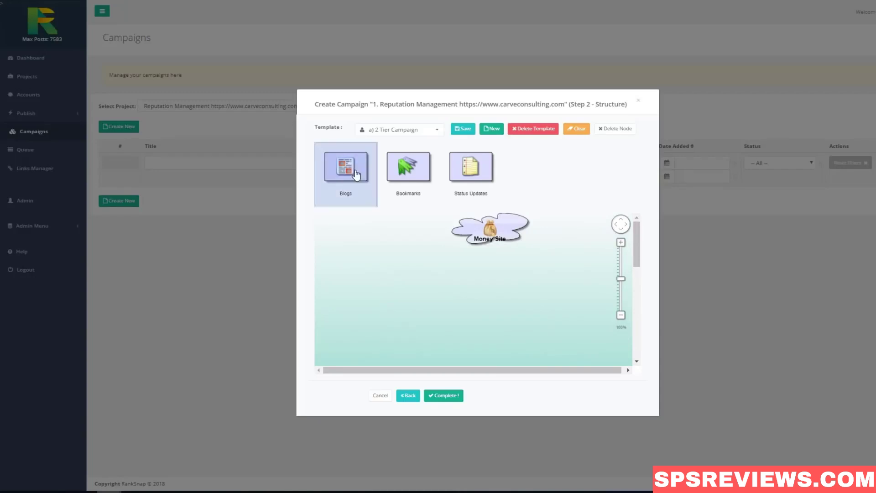
click(484, 240)
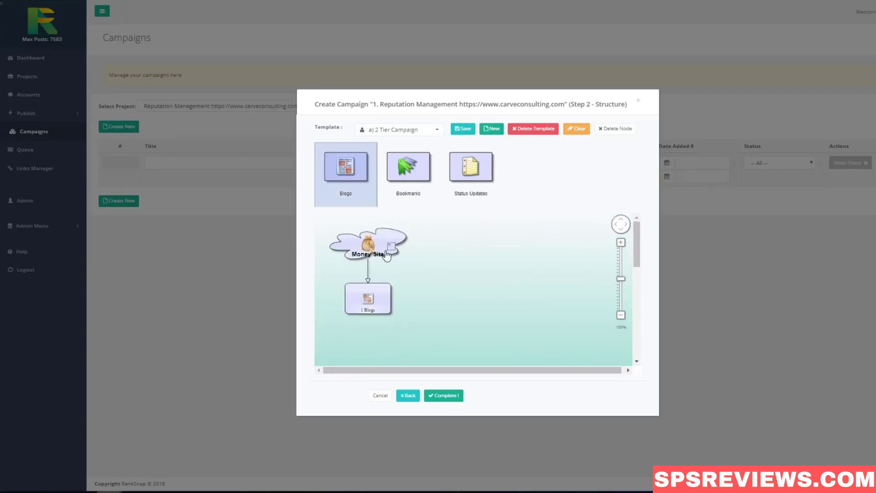
click(388, 246)
click(408, 171)
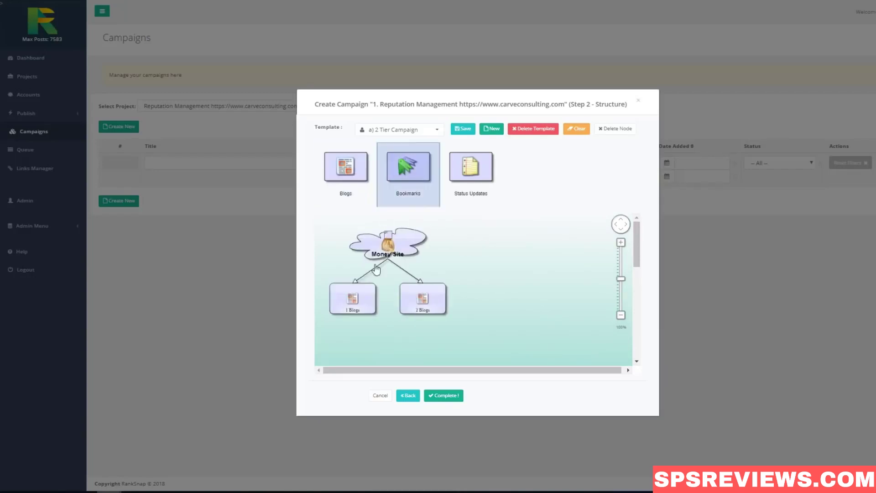
click(363, 299)
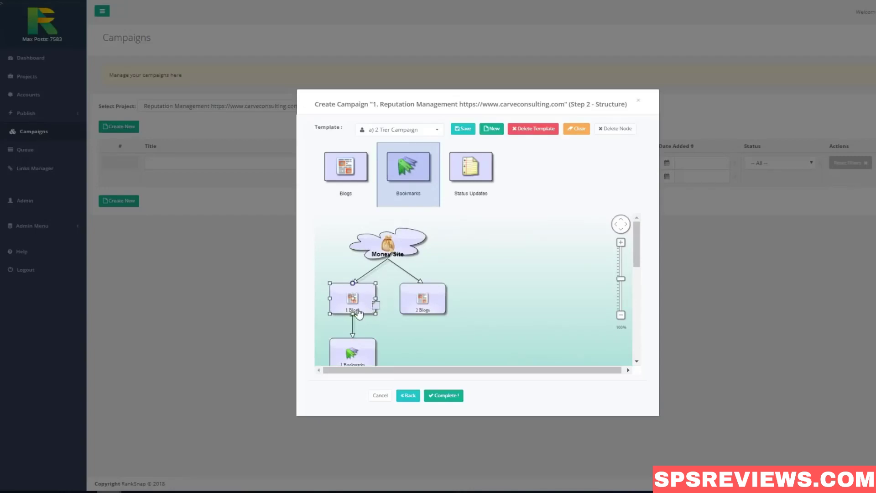
click(422, 306)
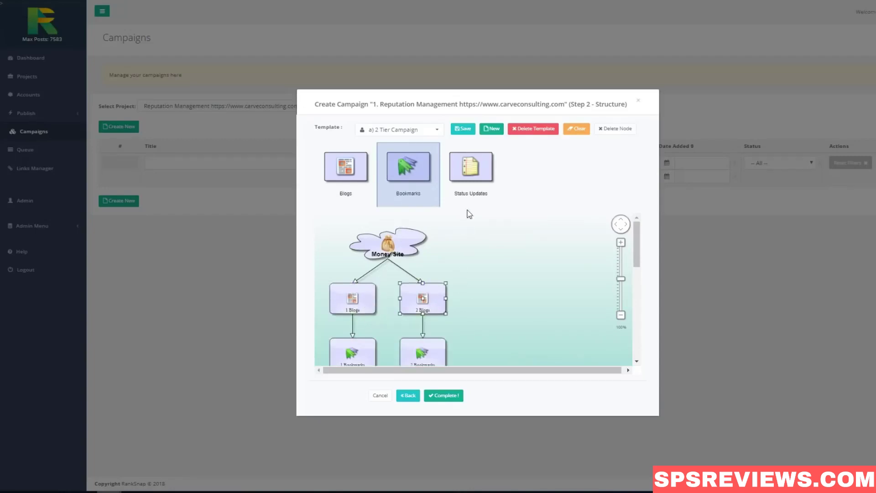
click(473, 176)
click(411, 254)
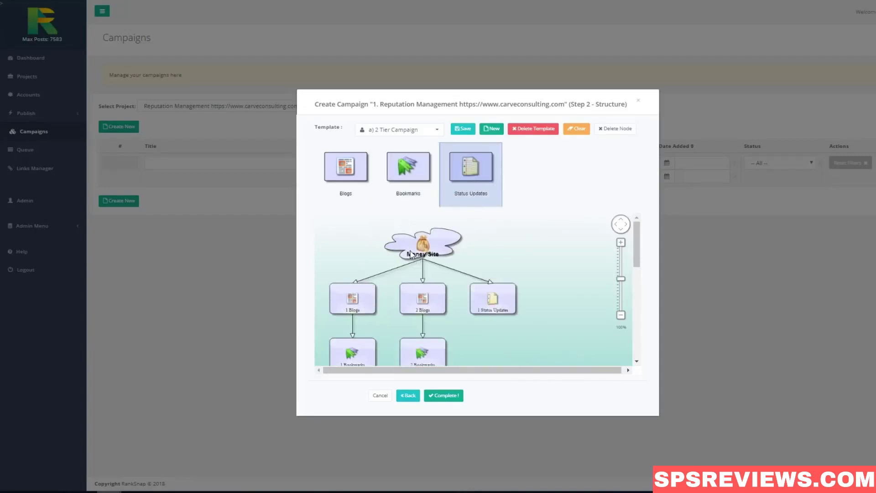
Step: Add a third Bookmarks, a 3 Blogs with Bookmarks and Status Updates, and Status Updates under 2 Bookmarks
click(398, 164)
click(441, 256)
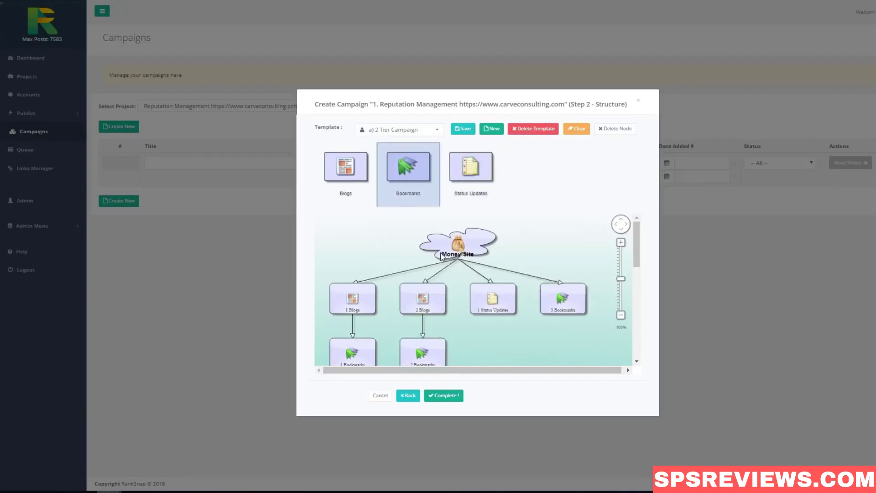
click(343, 167)
click(427, 305)
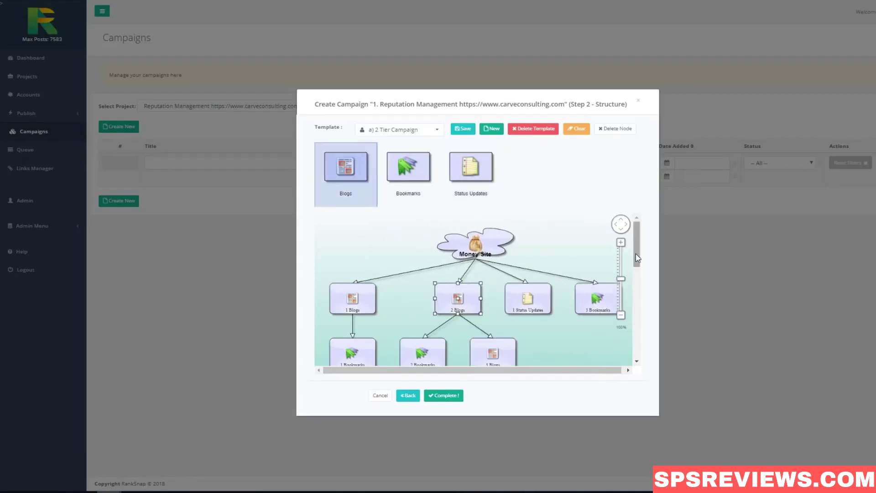
drag(637, 254, 636, 265)
click(416, 176)
click(490, 328)
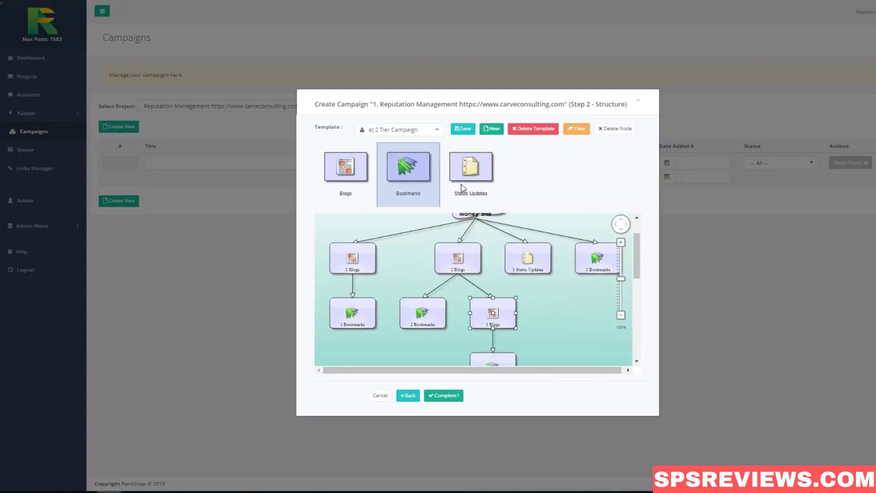
click(472, 181)
click(484, 320)
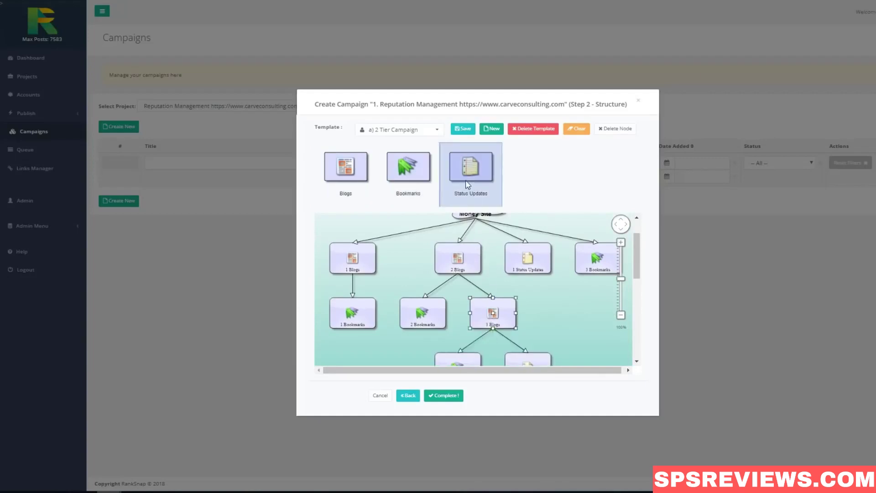
click(428, 324)
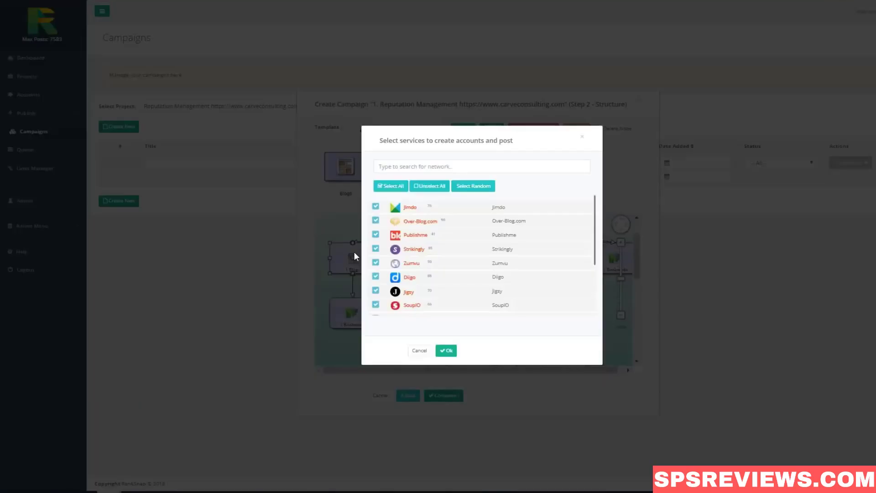
Step: Open the 1 Blogs node's posting services and confirm all checked services with Ok
double_click(355, 256)
scroll(542, 233, down, 2)
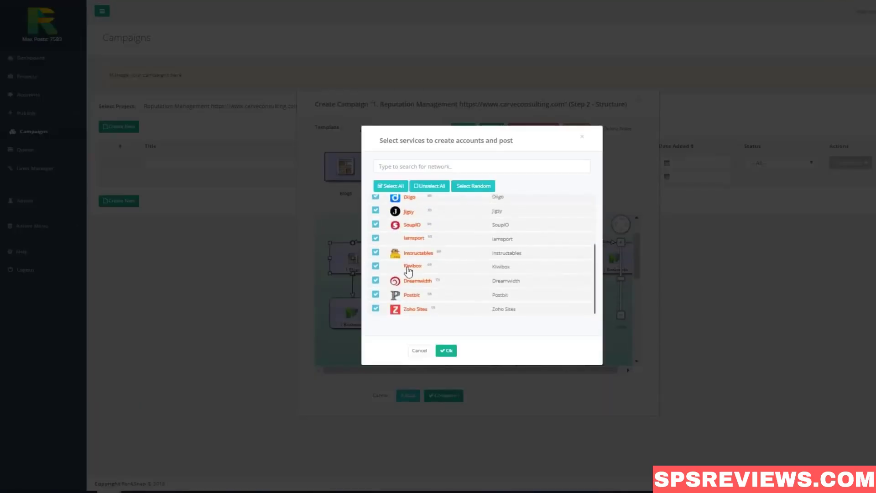
click(447, 352)
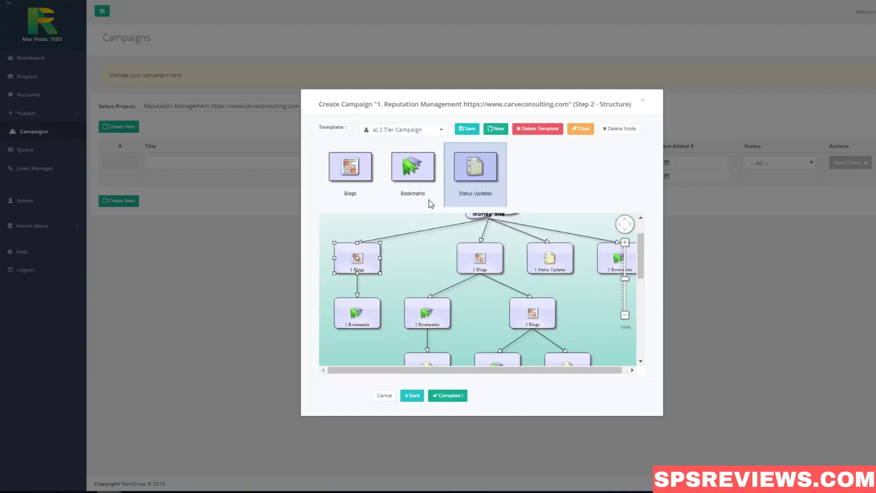
scroll(483, 246, up, 1)
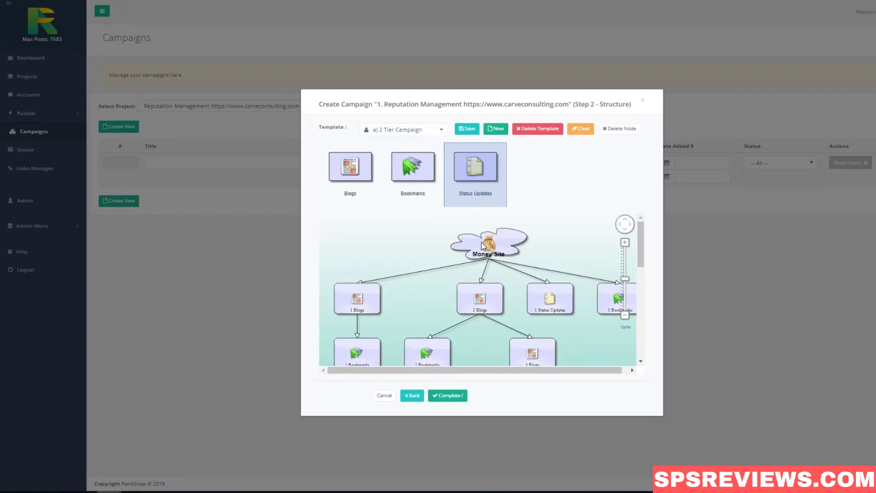
click(357, 354)
click(641, 361)
click(641, 362)
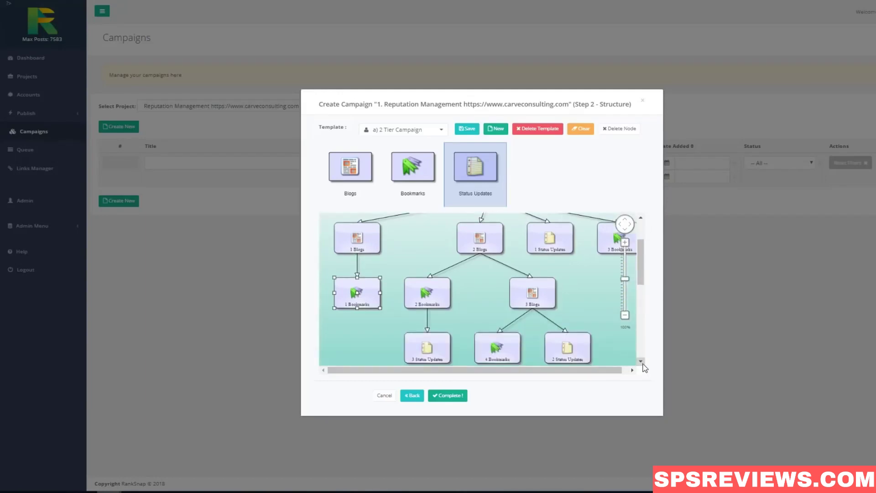
click(427, 359)
click(431, 292)
Step: Complete the campaign and dismiss the Campaign created alert
click(445, 397)
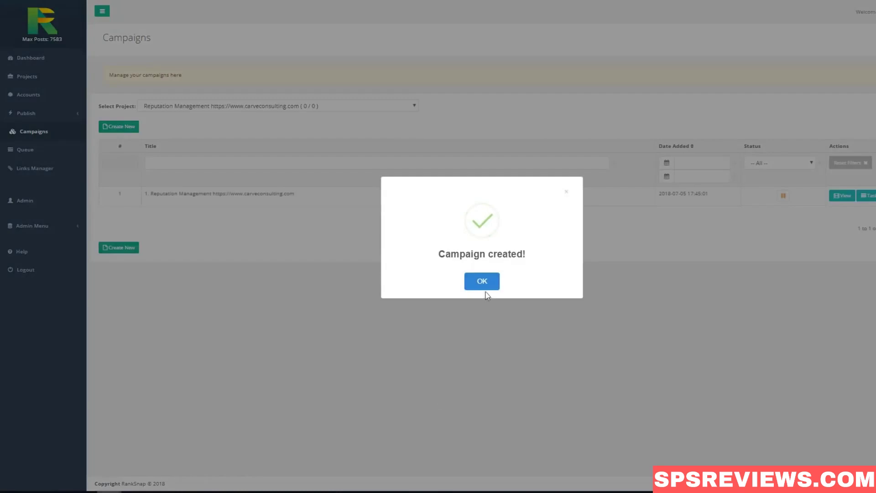
click(486, 288)
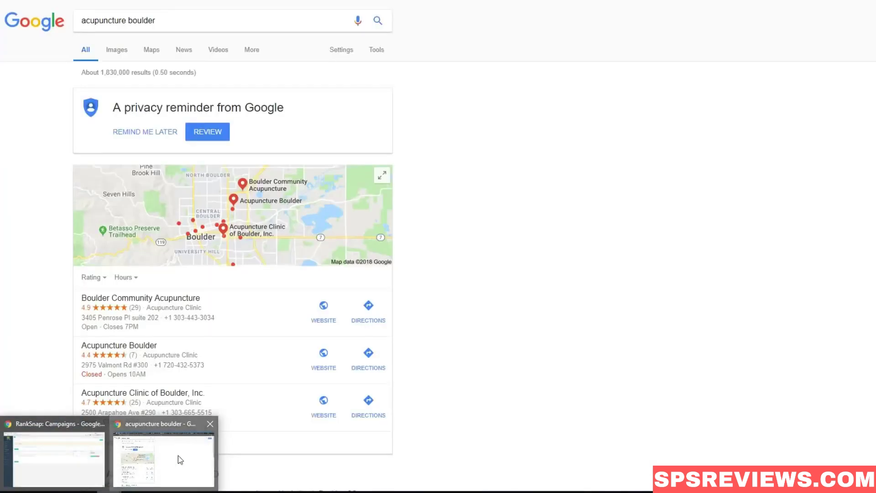
Step: Bring the Chrome window with Google results to the front and scroll through the result rankings
click(178, 456)
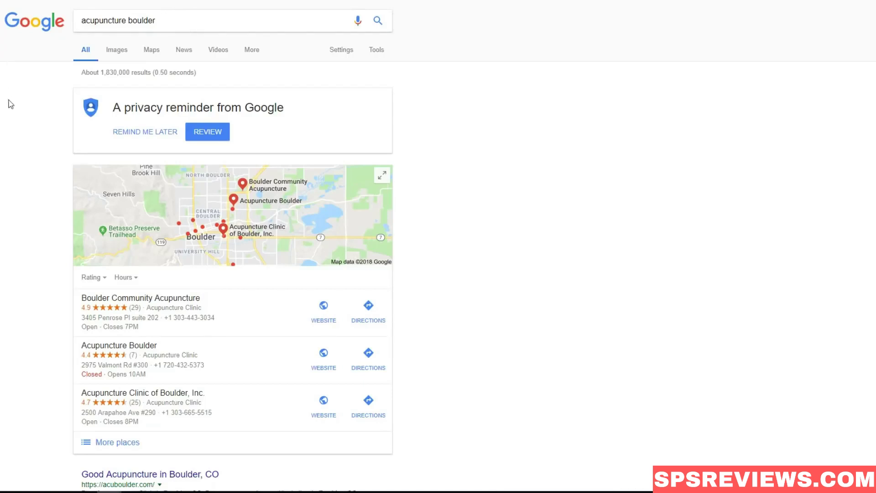
scroll(14, 117, down, 5)
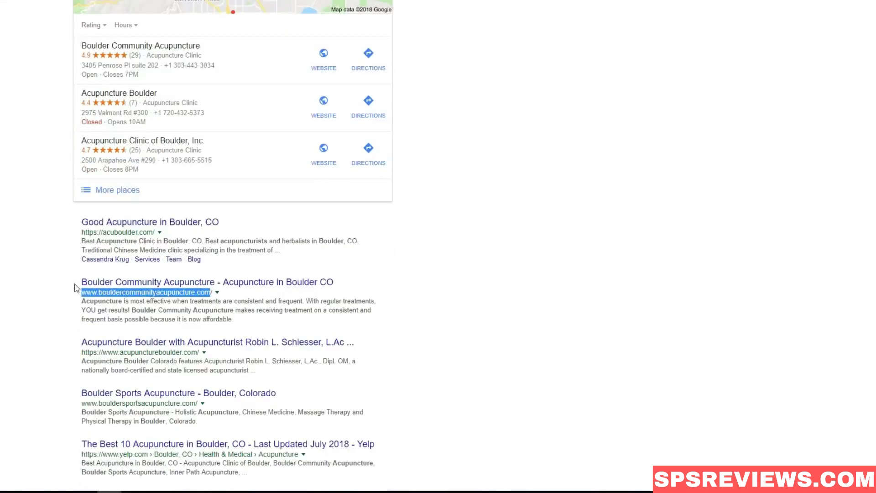
scroll(73, 281, up, 5)
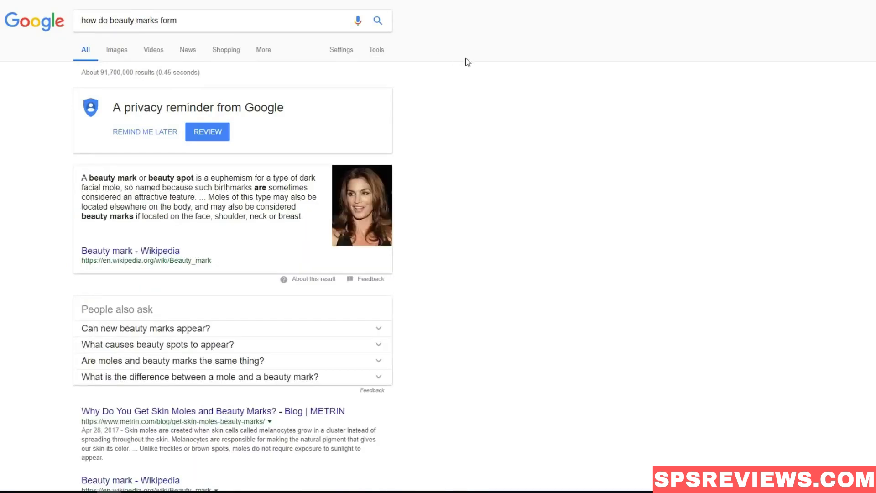
scroll(52, 122, down, 1)
scroll(52, 70, up, 1)
scroll(59, 103, down, 3)
scroll(59, 103, down, 2)
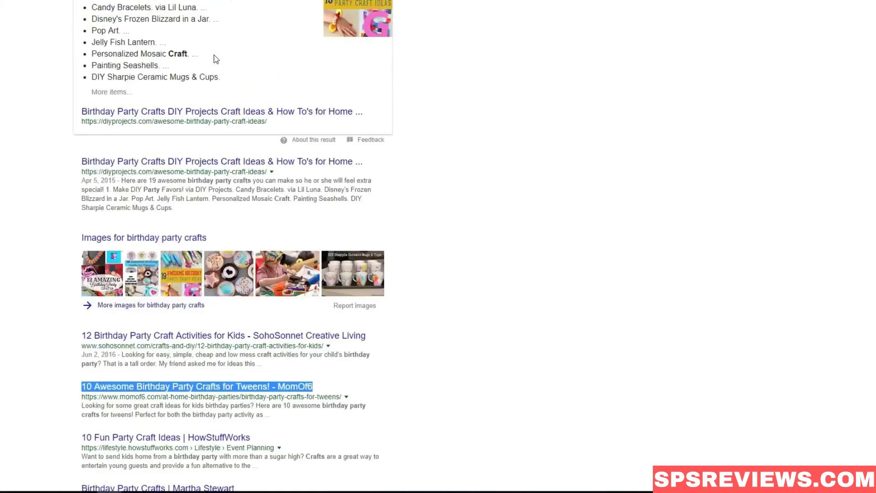
scroll(203, 58, up, 5)
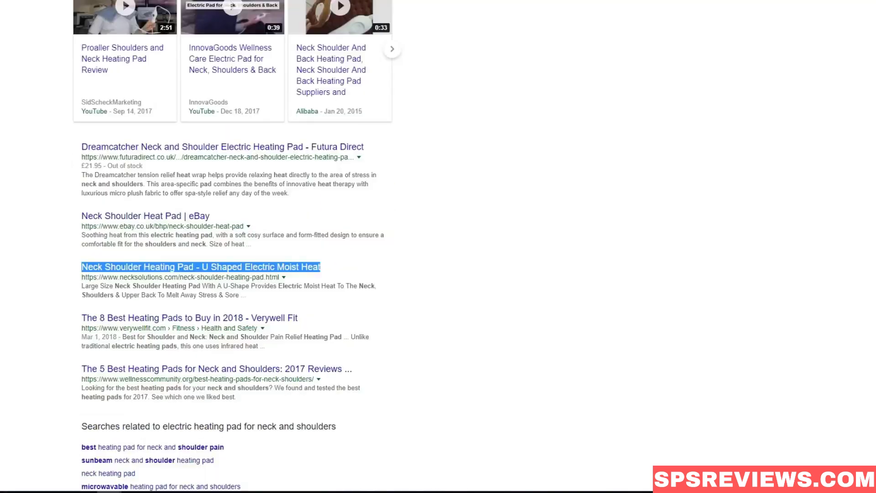
scroll(204, 55, up, 12)
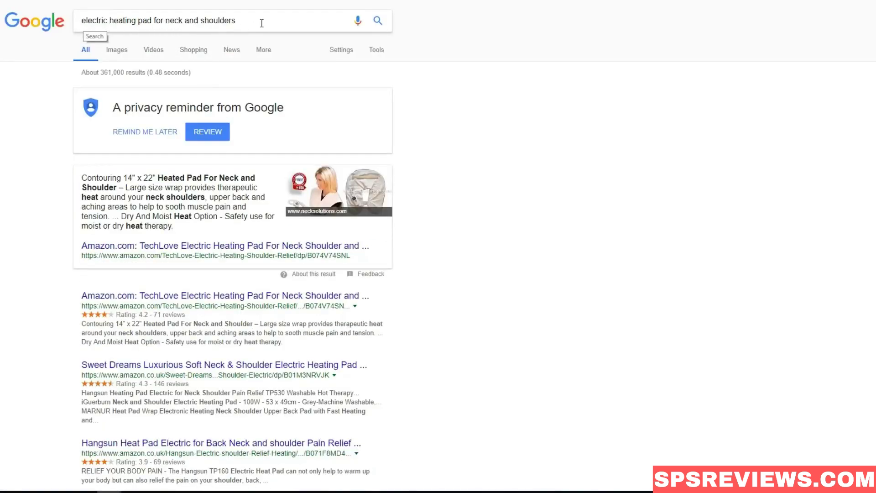
Step: Scroll the Google results for heating pad, MMR vaccine and event cleaning services toronto to each highlighted ranking
scroll(218, 128, down, 12)
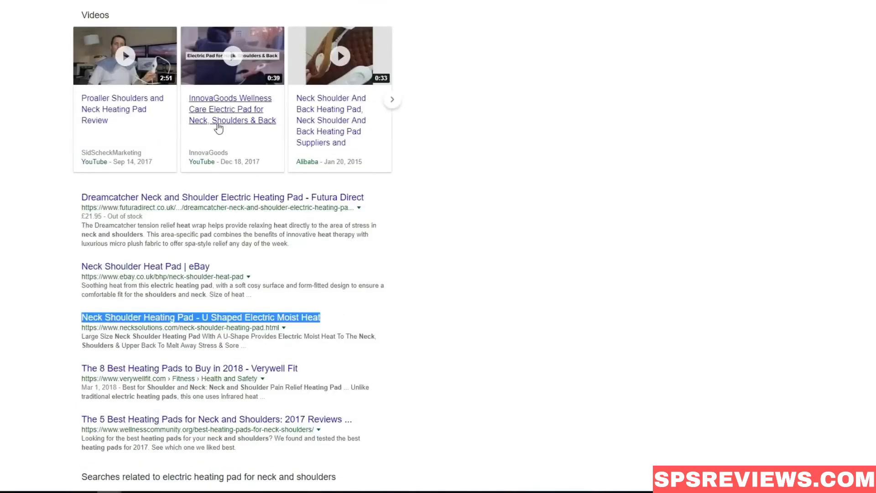
scroll(218, 129, down, 2)
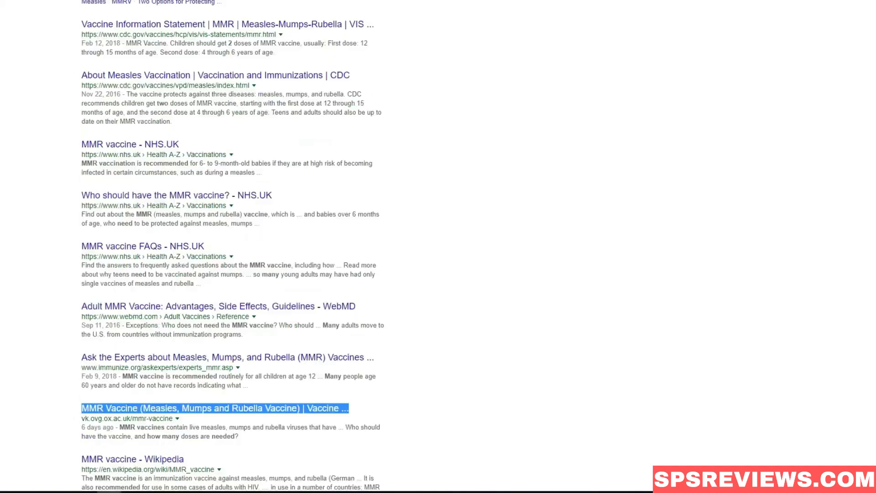
scroll(336, 69, up, 10)
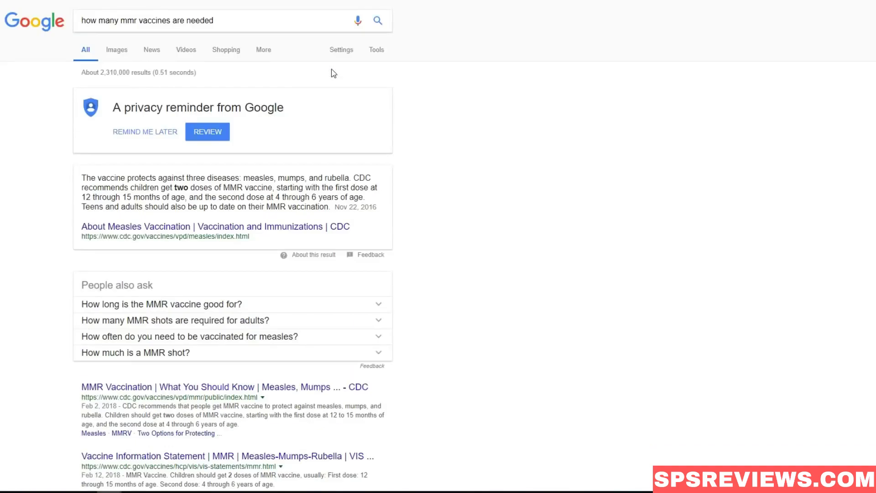
scroll(334, 73, down, 13)
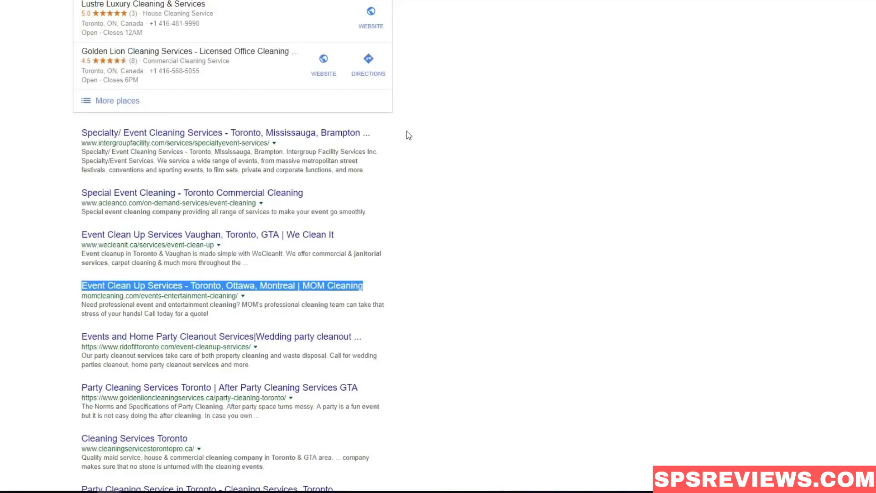
scroll(406, 135, up, 8)
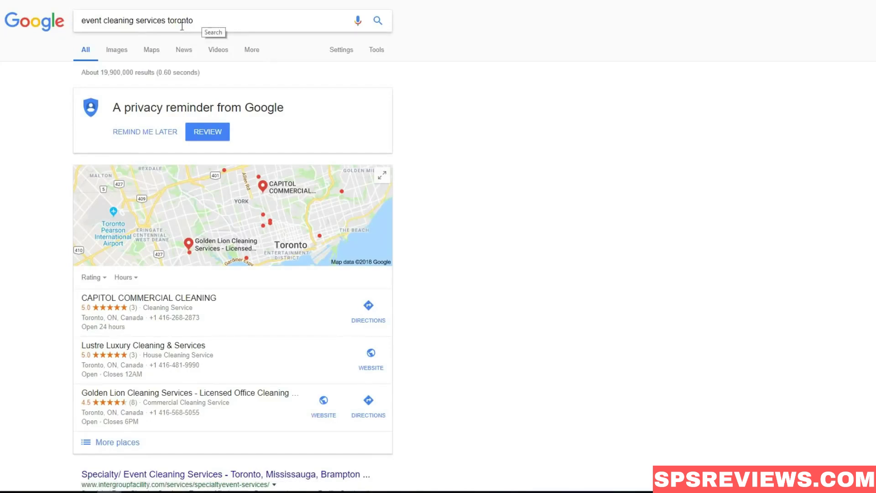
Step: Scroll the spinal stenosis and 'full form of npk fertilizer' results down to the gardeningknowhow.com NPK Values listing
scroll(164, 64, down, 6)
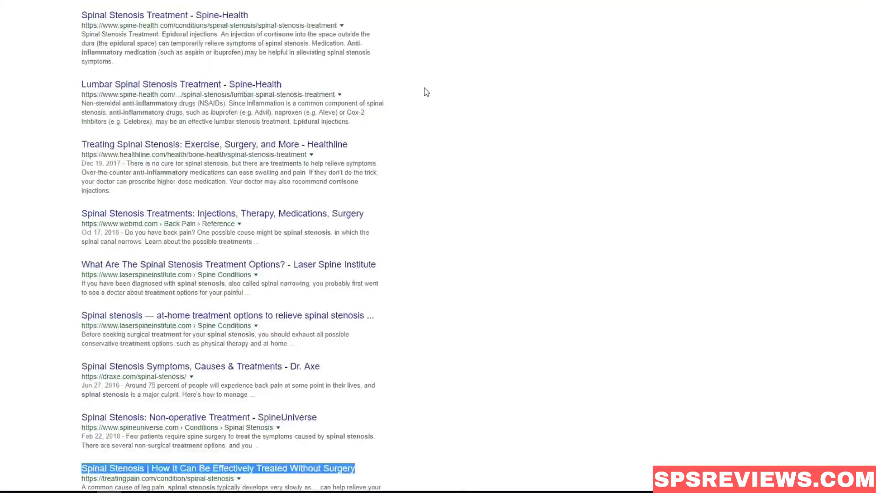
scroll(419, 90, up, 10)
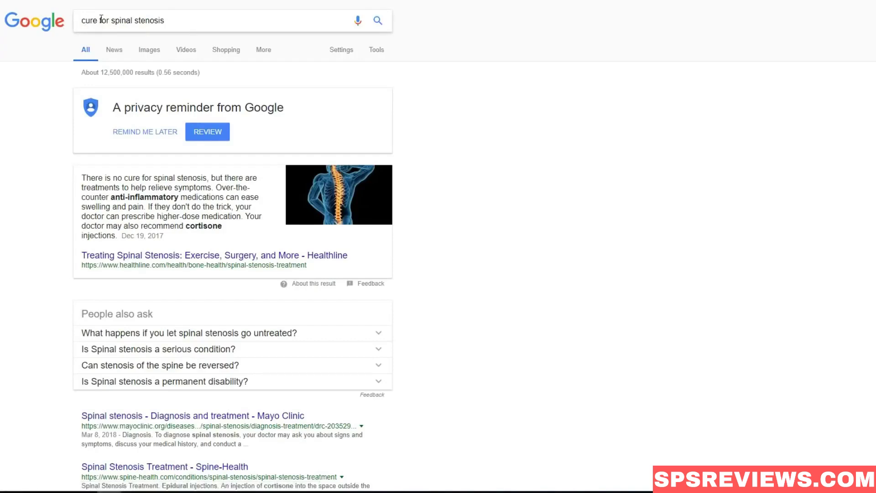
scroll(183, 18, down, 13)
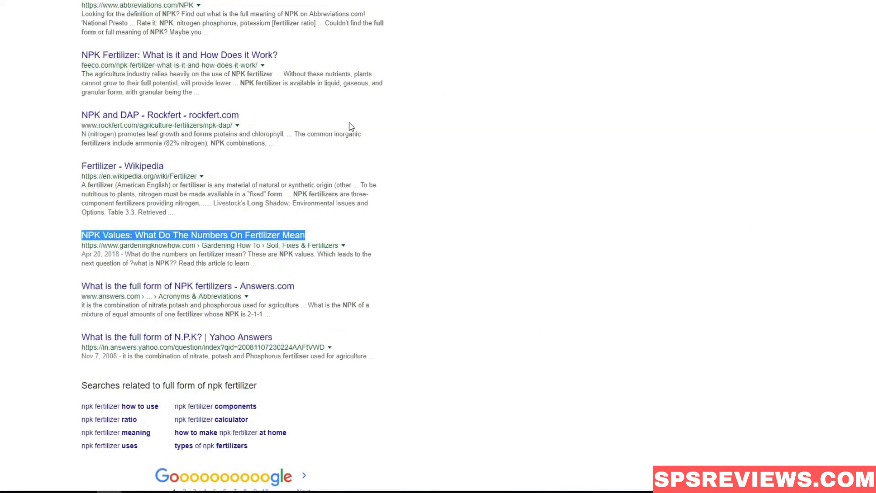
scroll(349, 122, up, 5)
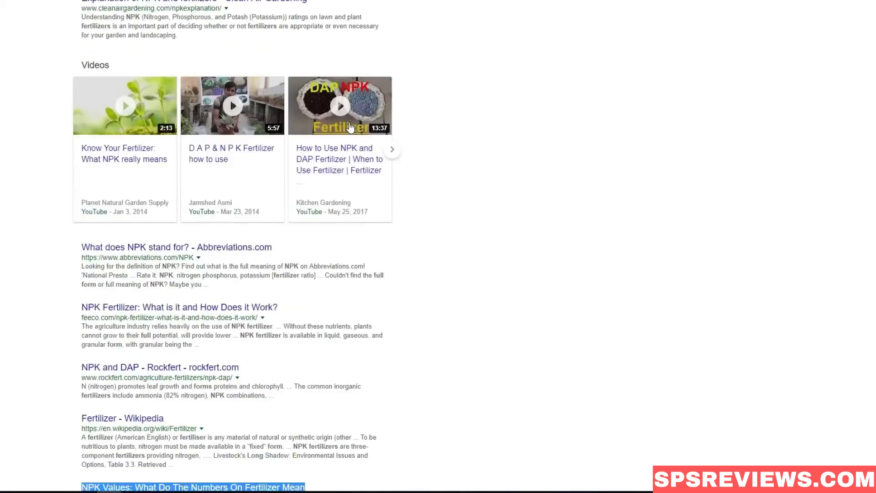
scroll(350, 128, down, 1)
scroll(350, 128, up, 10)
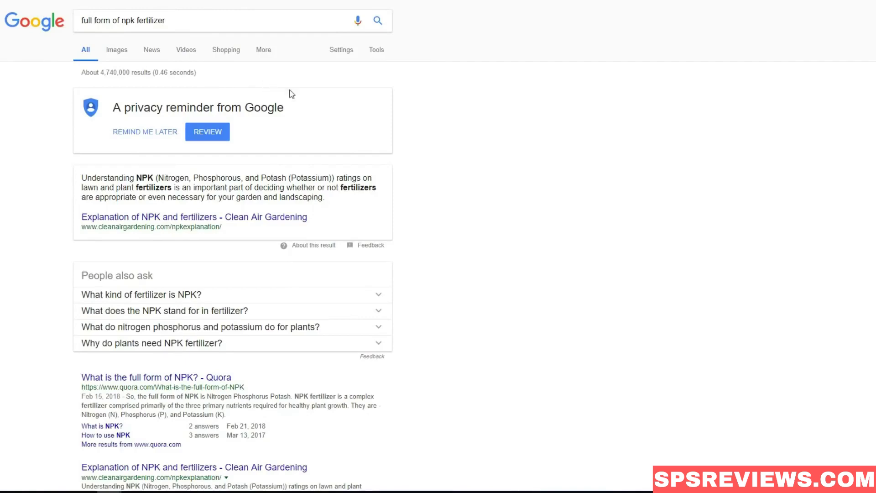
scroll(355, 118, down, 5)
scroll(355, 118, down, 10)
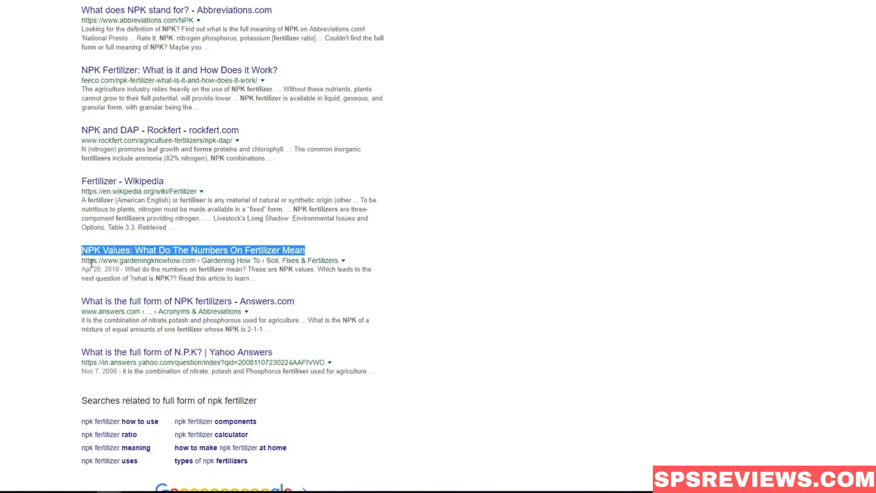